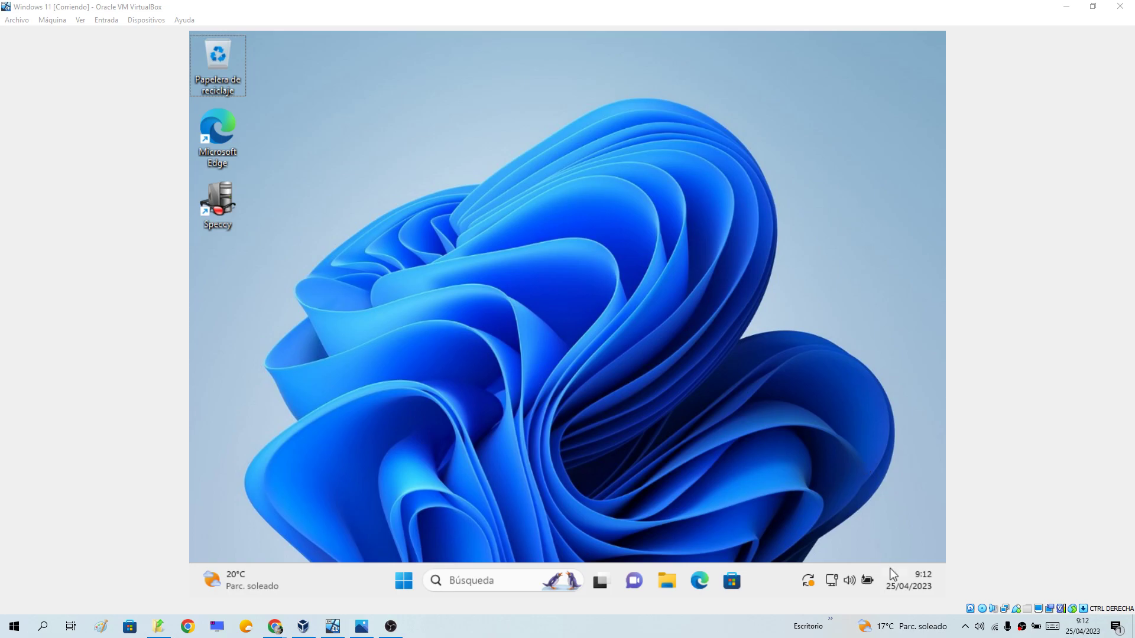
Turn on No molestar from the notification center and close the notification center
mouse_move(925, 590)
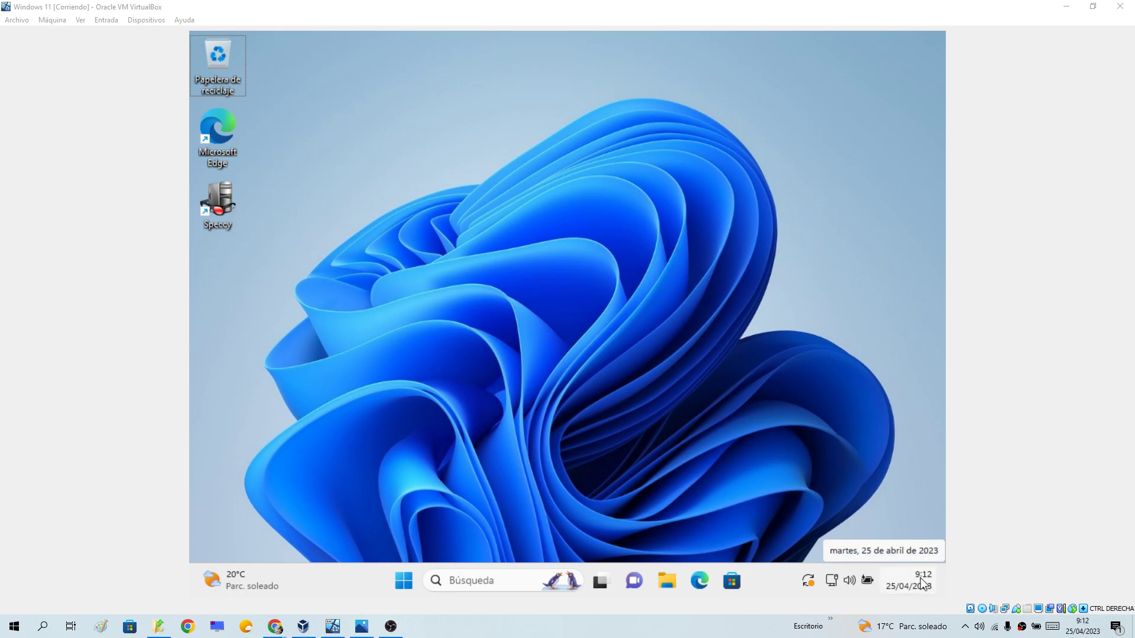
left_click(923, 584)
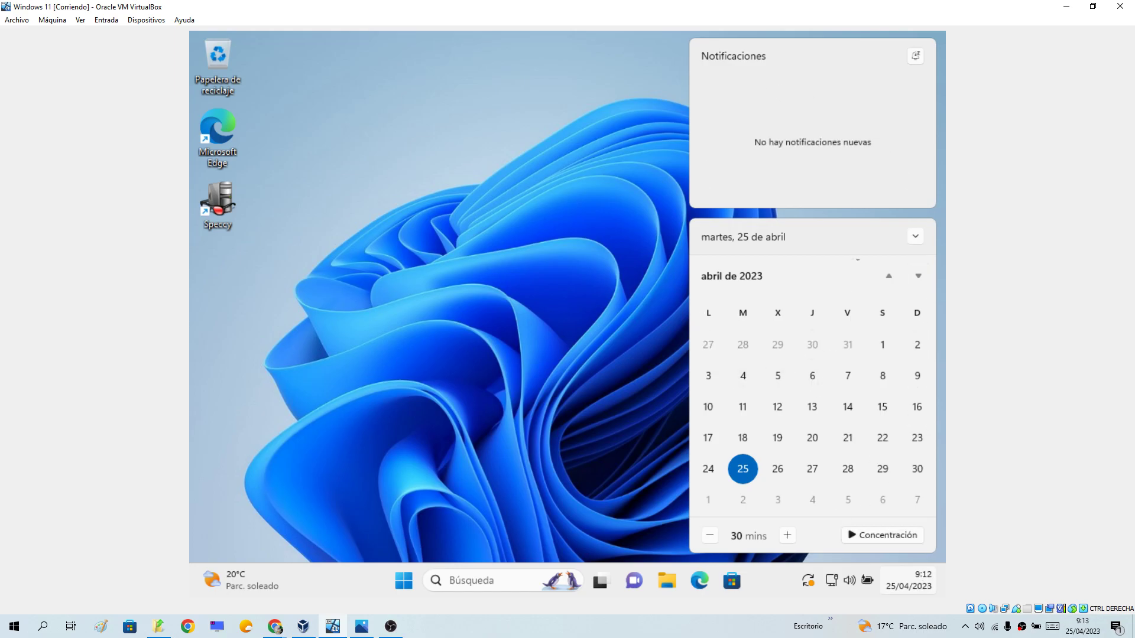
left_click(915, 57)
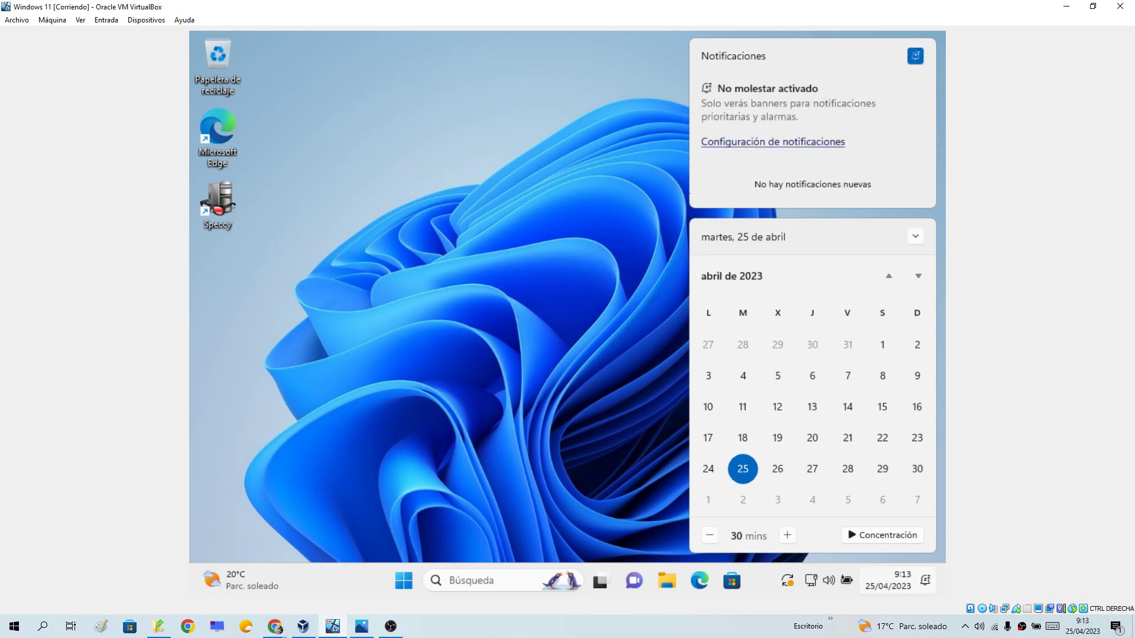
left_click(539, 198)
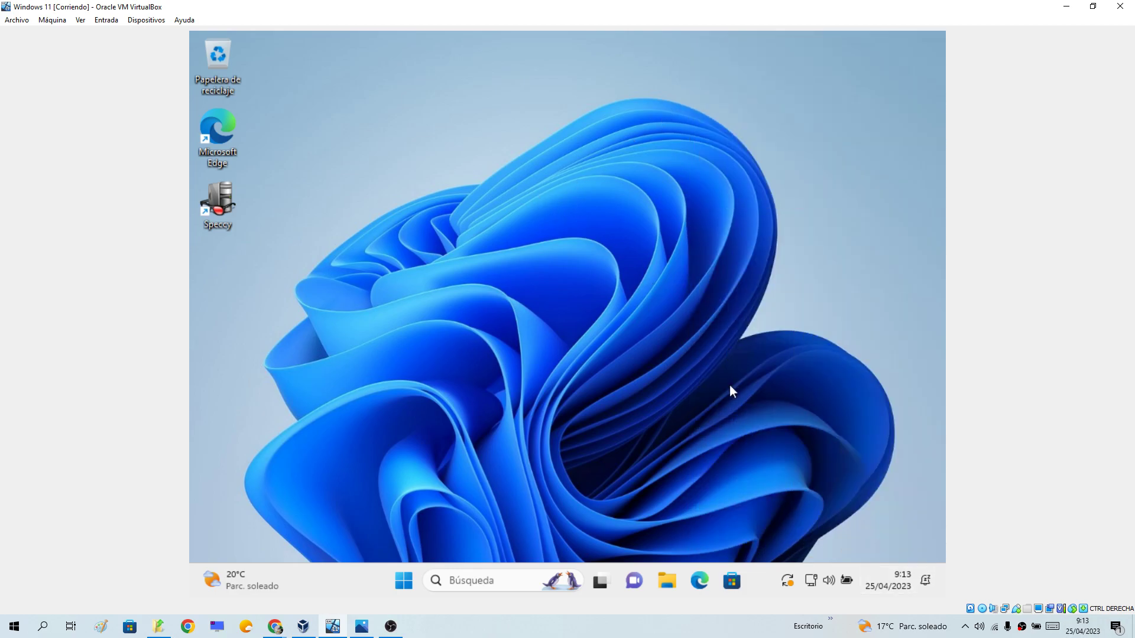
Open the notification settings from the notification center and expand Activar no molestar automáticamente
left_click(926, 584)
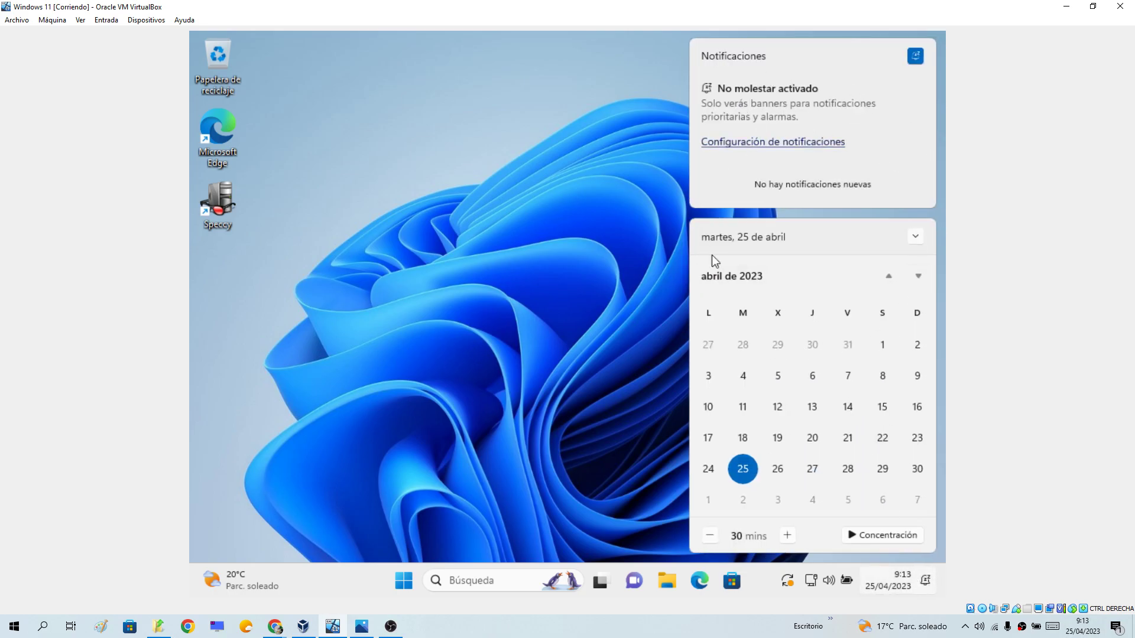
left_click(747, 143)
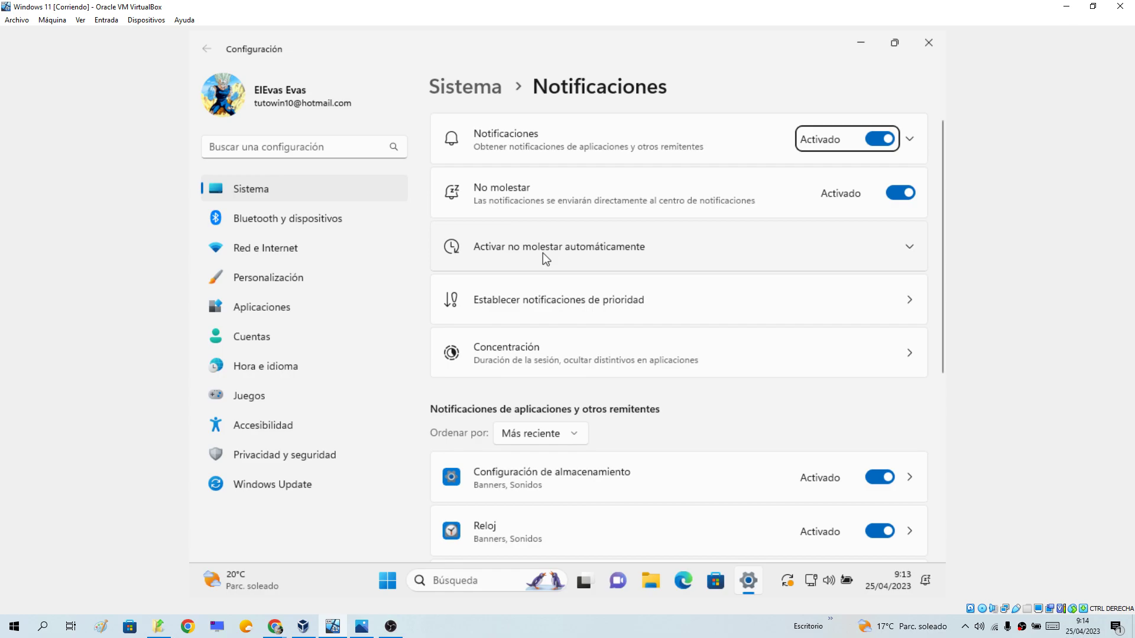
left_click(891, 253)
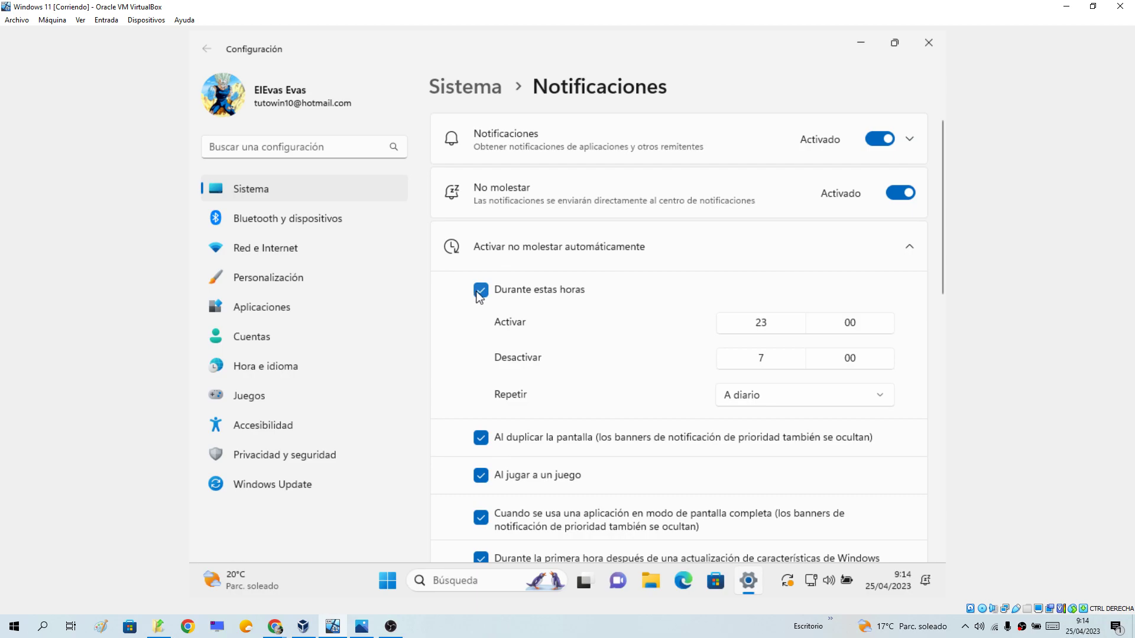
Schedule automatic No molestar during set hours from 19:00 to 10:00, keeping the repetition at A diario
left_click(481, 291)
left_click(481, 291)
left_click(776, 321)
scroll(768, 323, "up", 4)
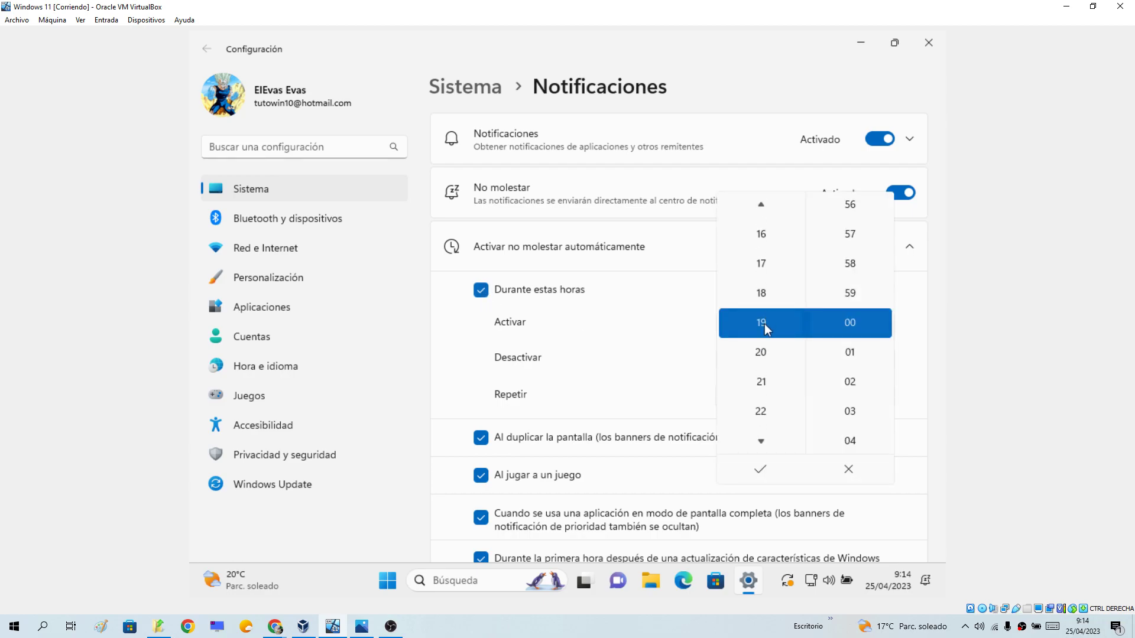
left_click(761, 470)
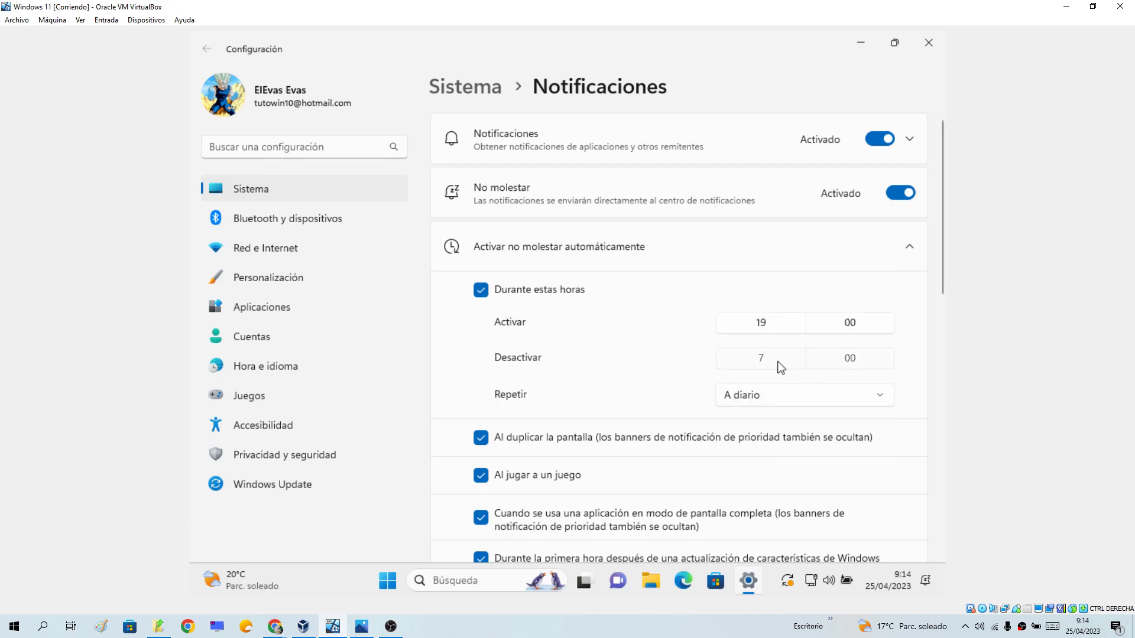
left_click(777, 362)
left_click(768, 448)
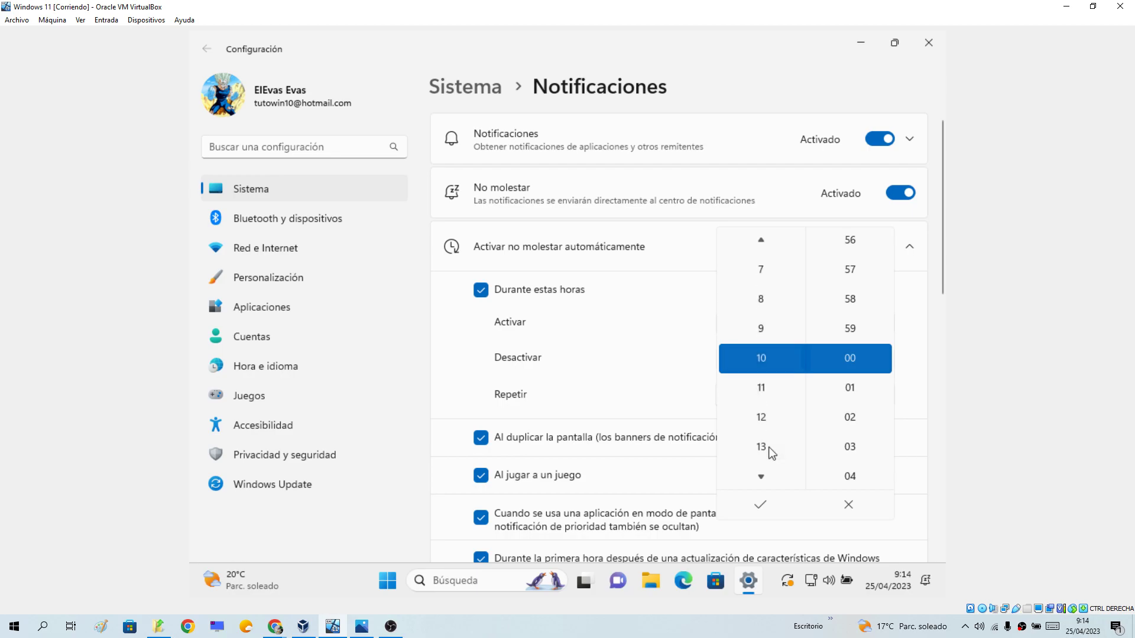
left_click(765, 503)
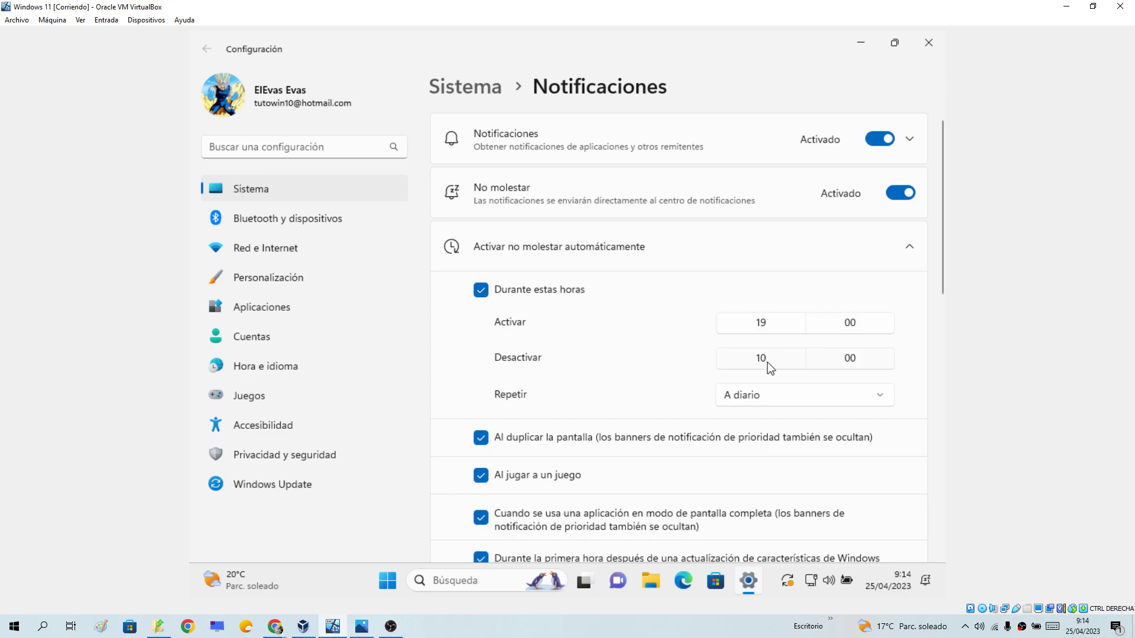
left_click(806, 402)
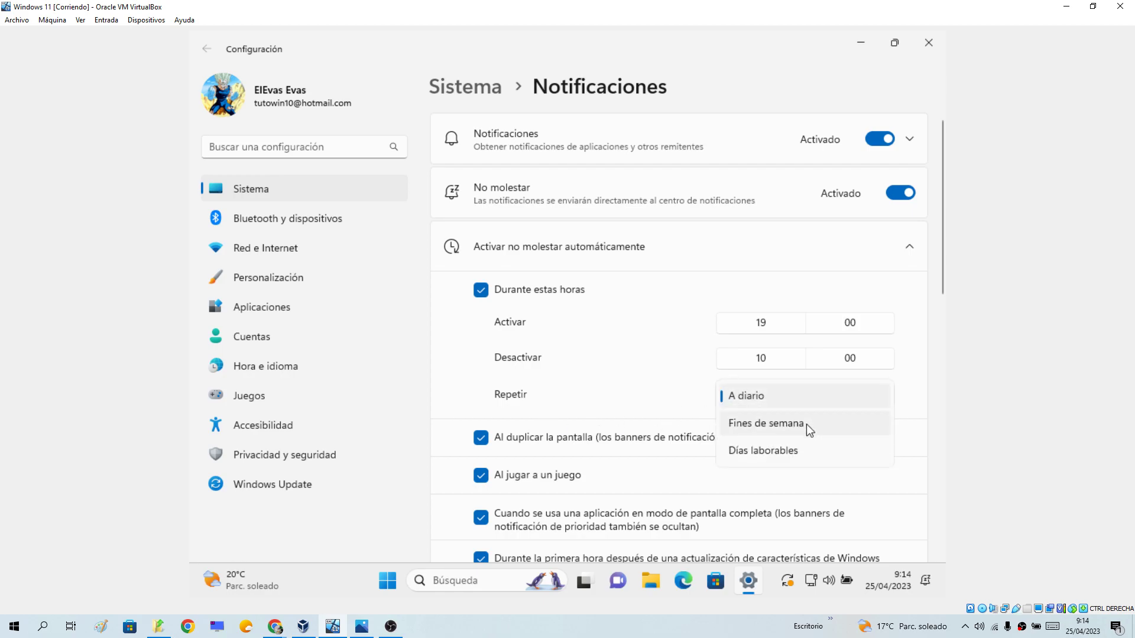
left_click(451, 384)
Try out the automatic No molestar conditions for screen duplication, games, full-screen apps and Windows feature updates, and collapse the section
scroll(658, 346, "down", 1)
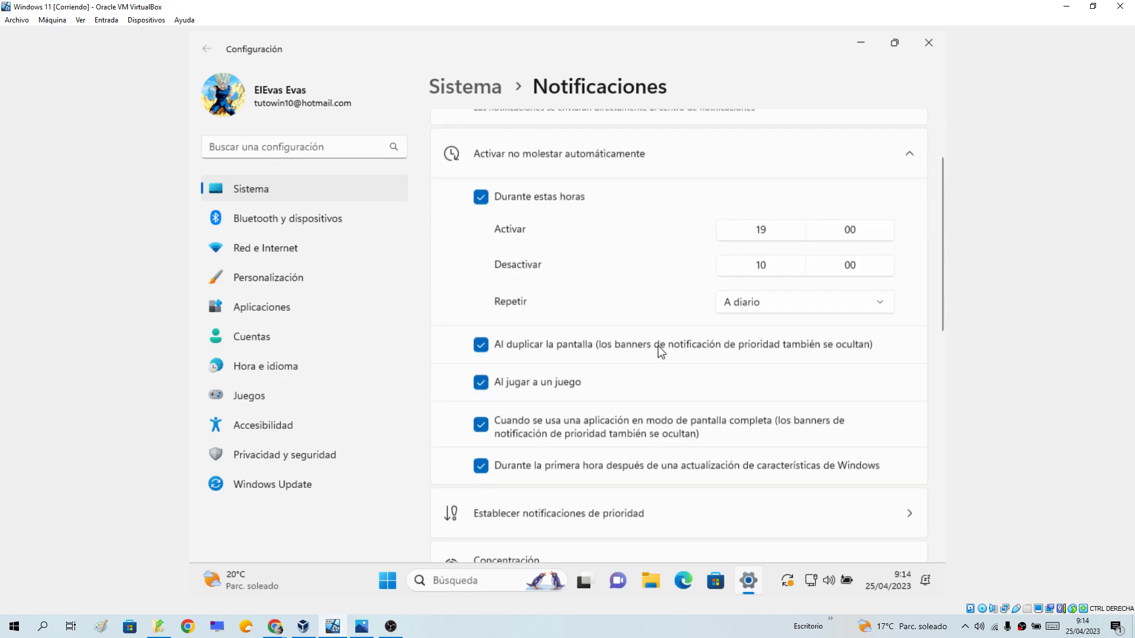
scroll(657, 347, "down", 1)
left_click(482, 328)
left_click(482, 328)
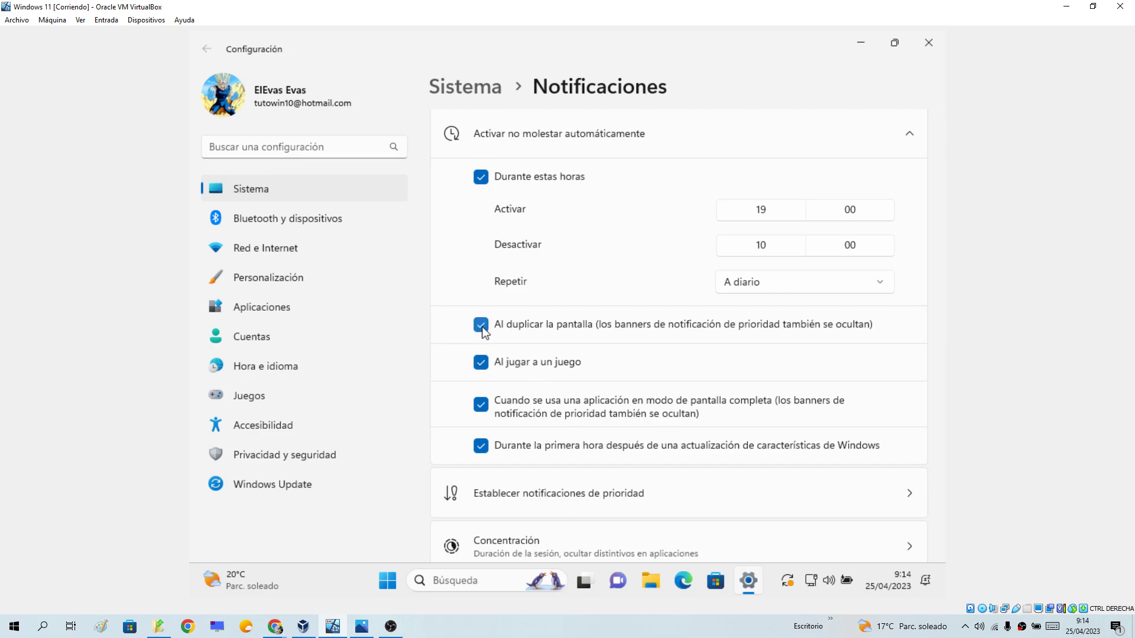
left_click(480, 363)
left_click(480, 363)
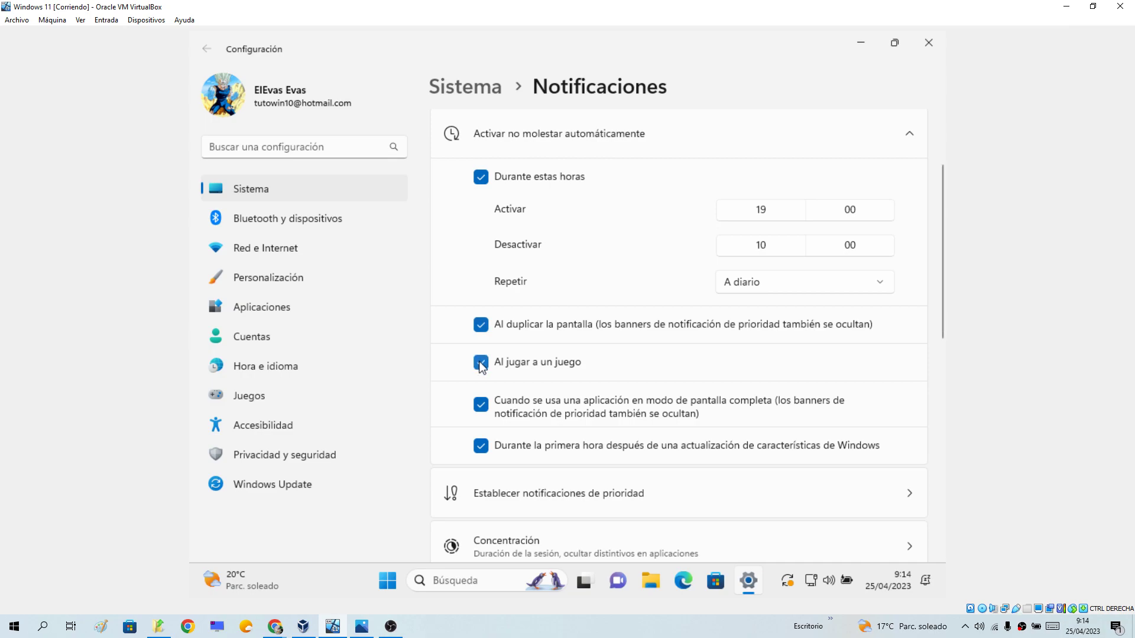
left_click(482, 409)
left_click(482, 406)
left_click(479, 452)
left_click(908, 138)
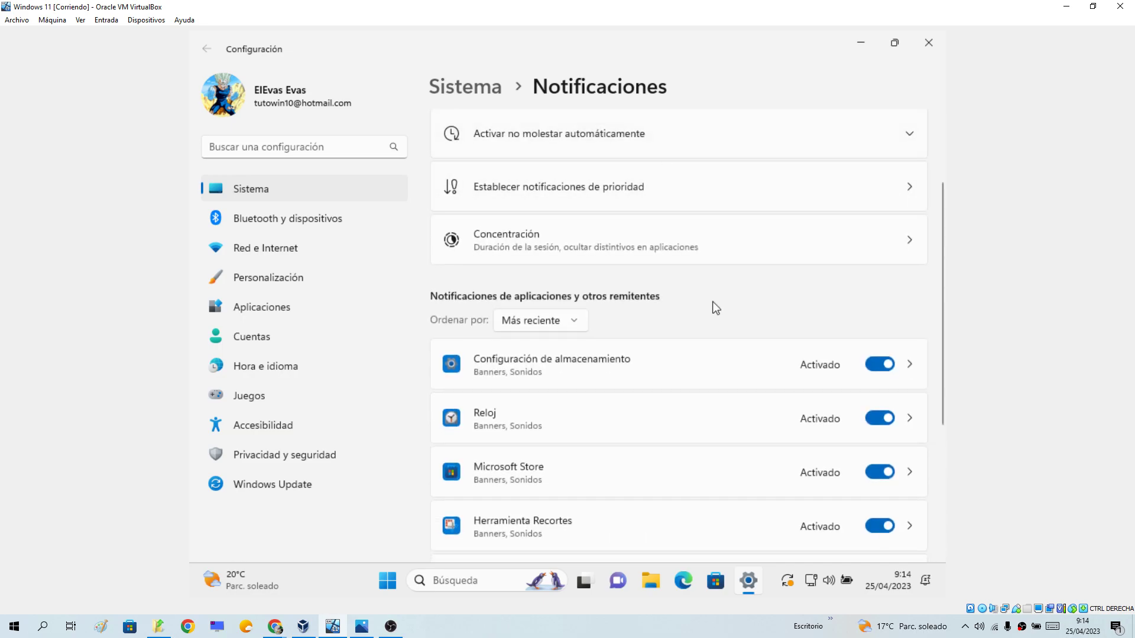
Open the priority notification settings and switch the incoming call and reminder options off and on again
scroll(714, 306, "up", 2)
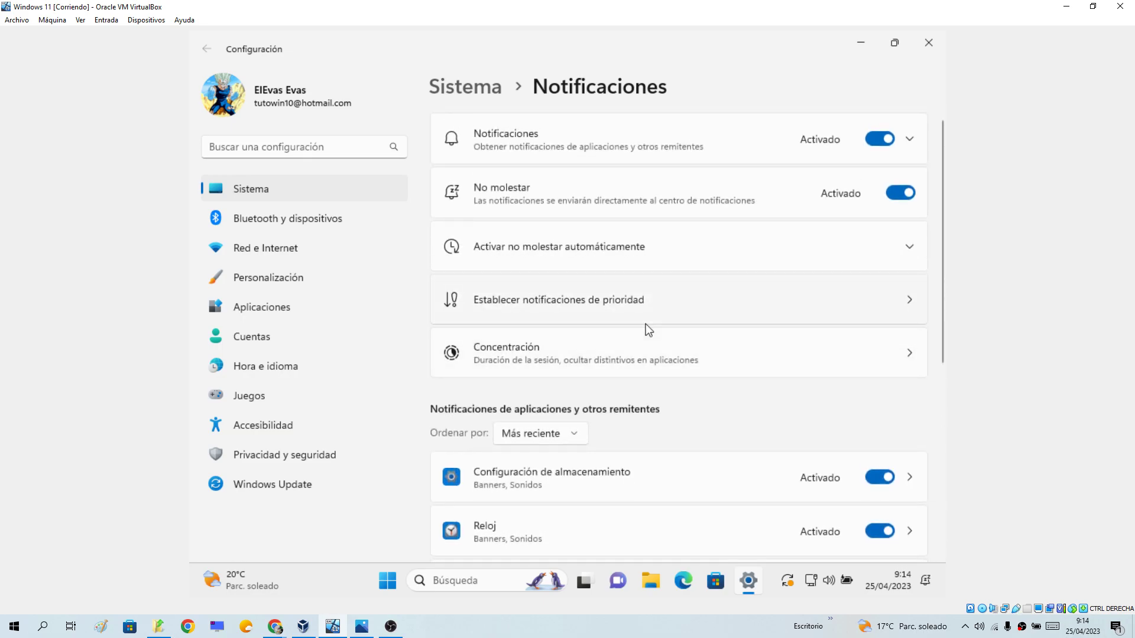
left_click(653, 311)
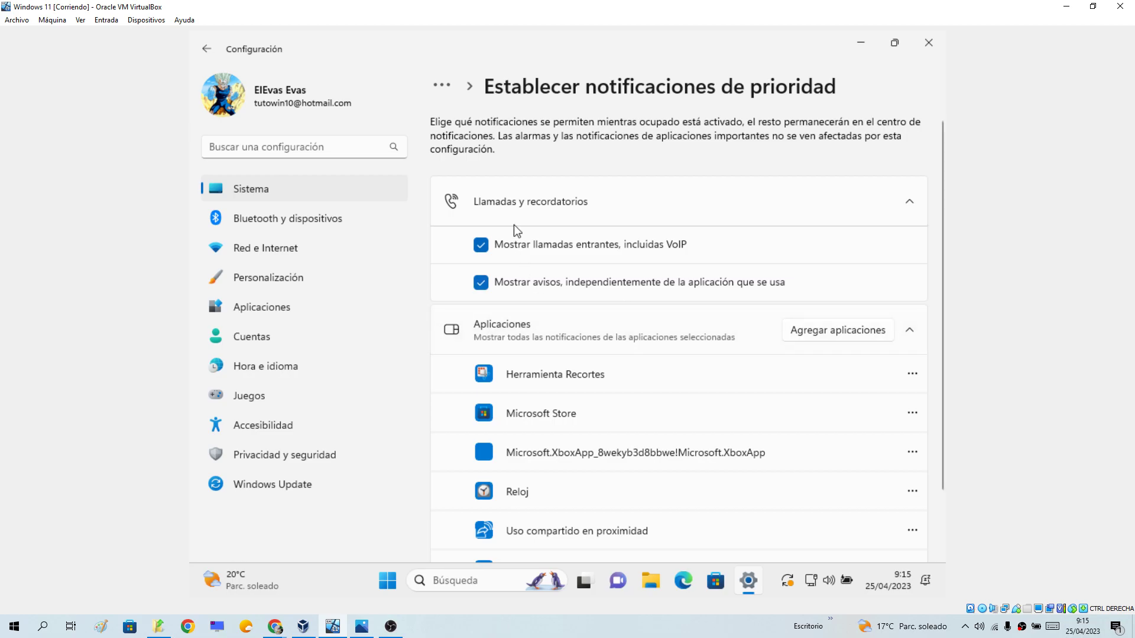
left_click(481, 248)
left_click(481, 248)
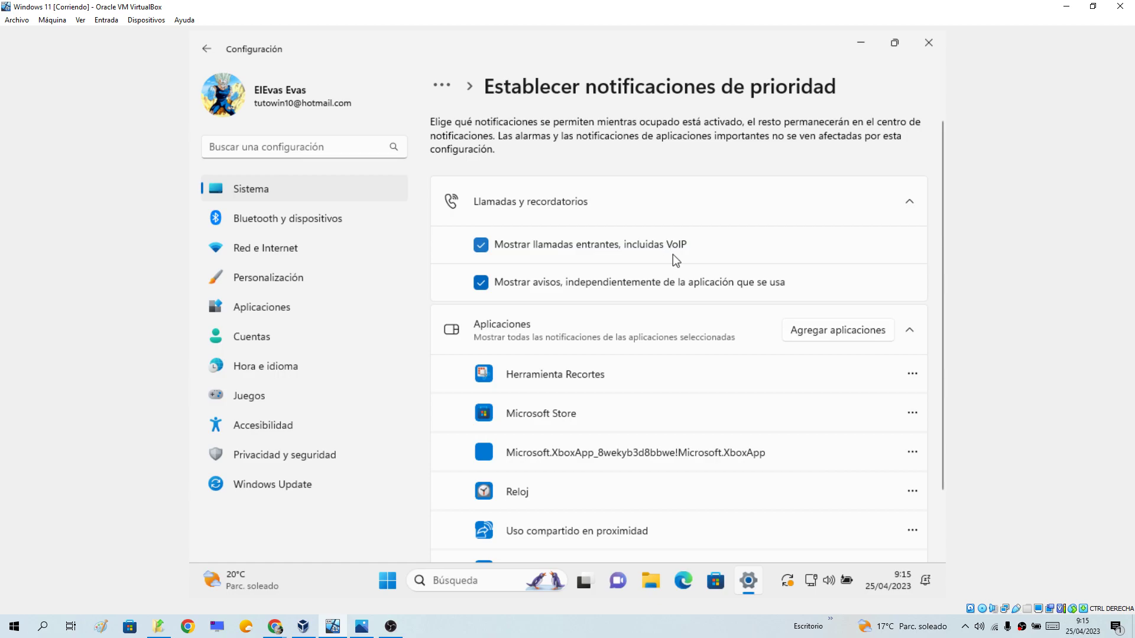
left_click(482, 285)
left_click(482, 284)
Add Reloj to the priority notification applications and return to the Notificaciones settings
left_click(826, 332)
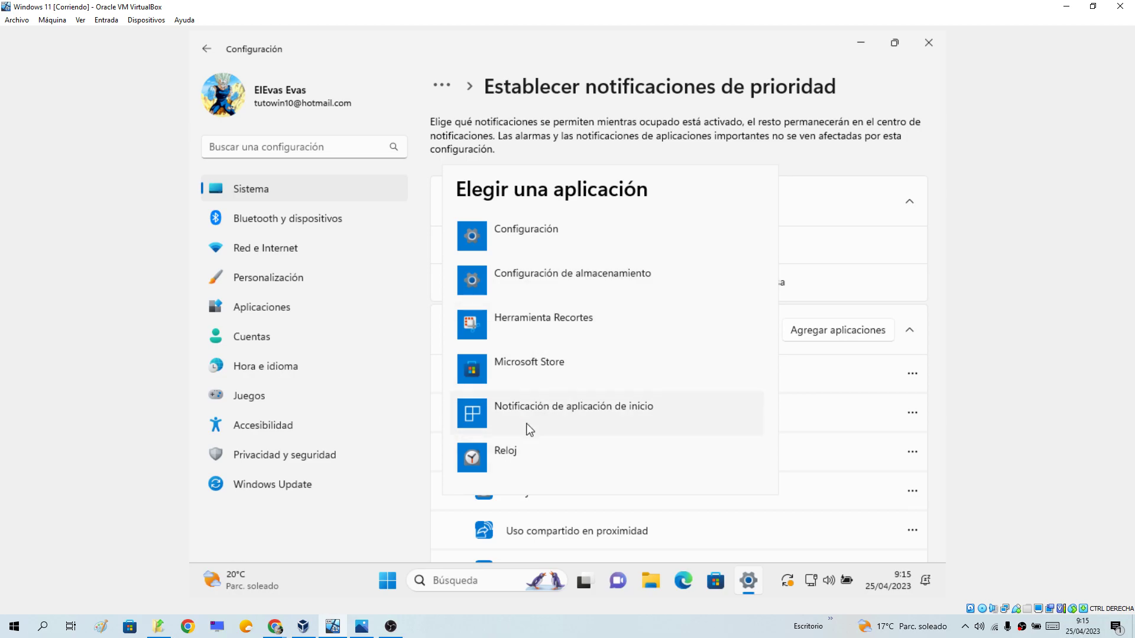
left_click(541, 457)
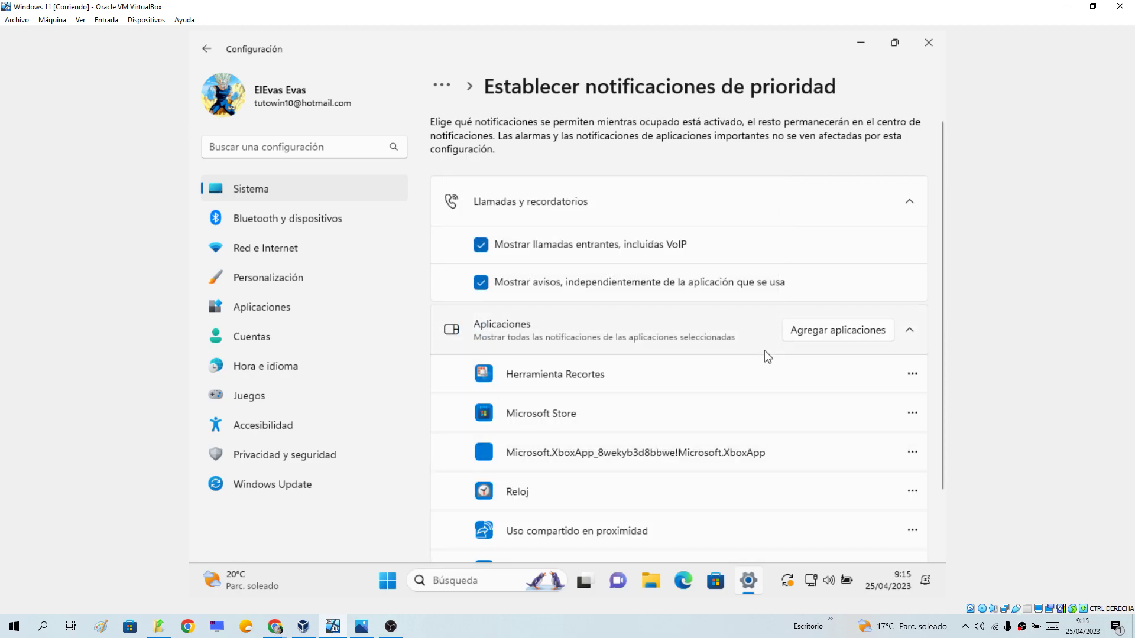
left_click(444, 87)
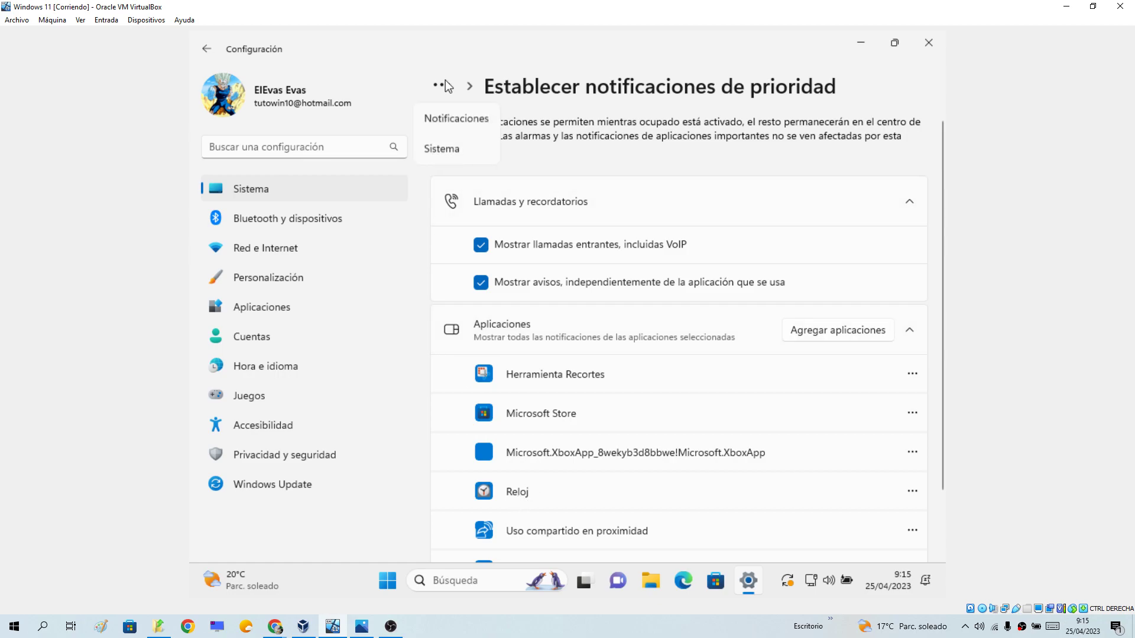
left_click(456, 119)
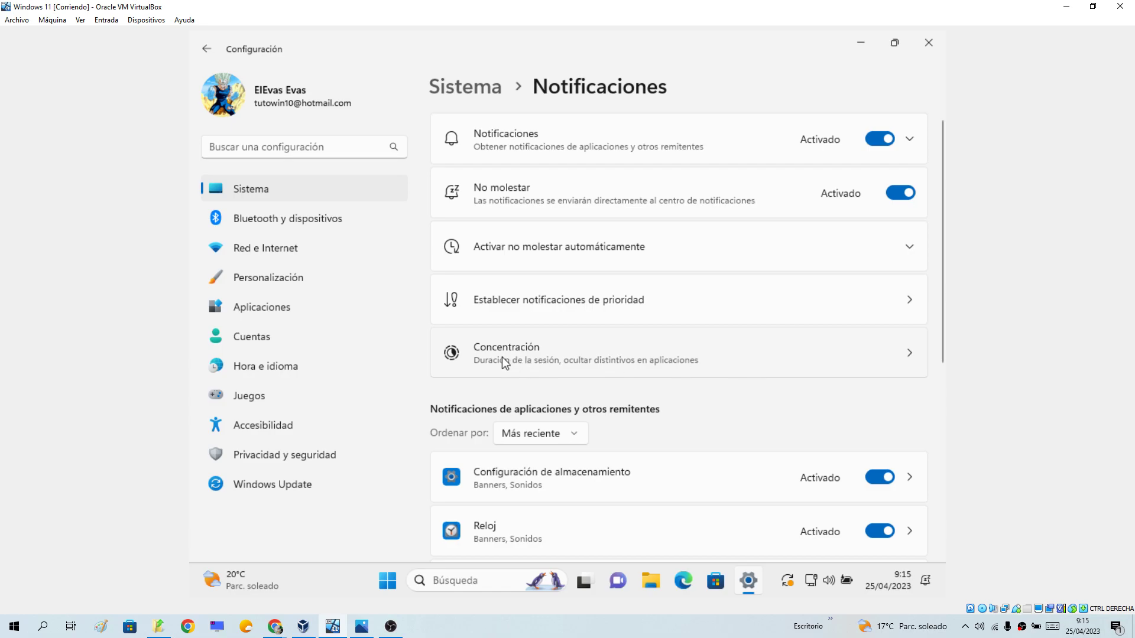
Start a 30-minute focus session in the Concentración settings, stop it again and close the settings window
left_click(821, 366)
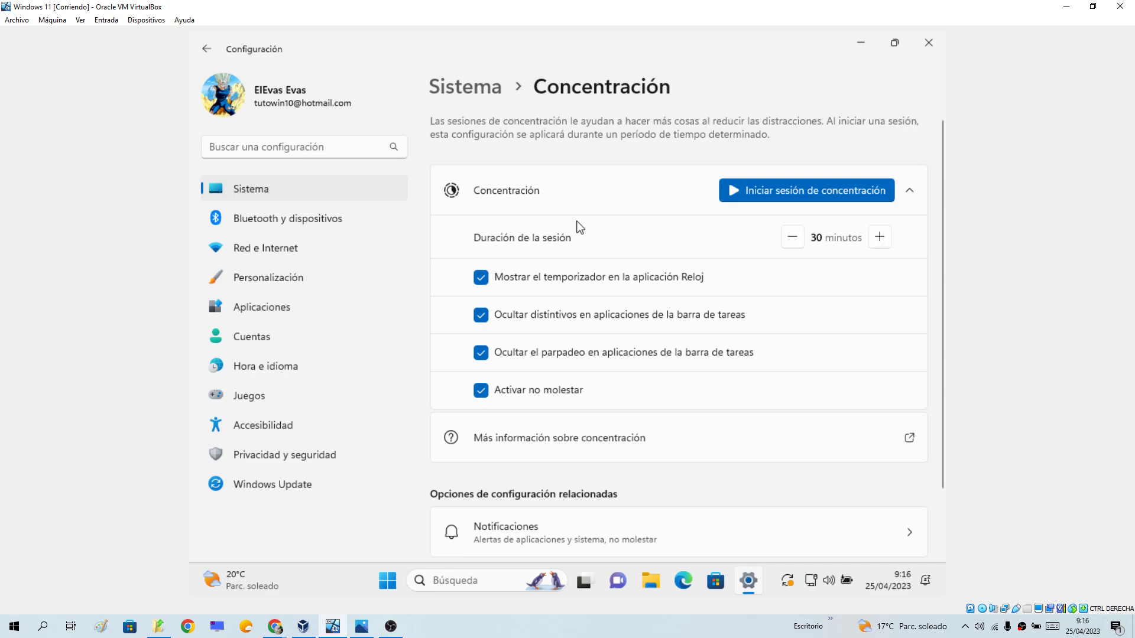
left_click(771, 197)
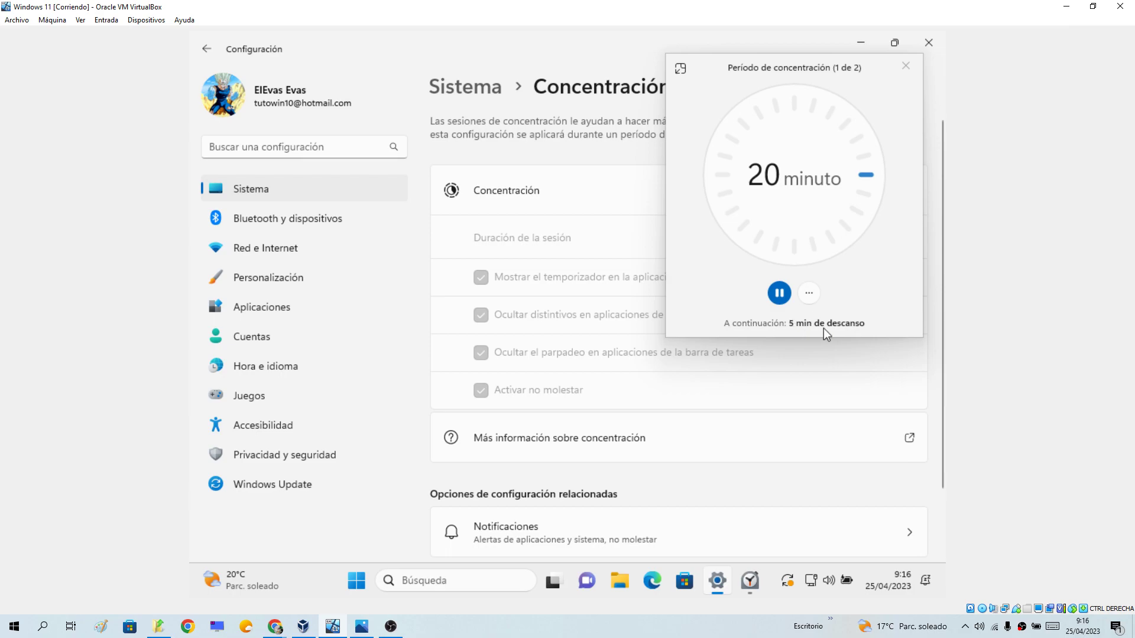
left_click(905, 66)
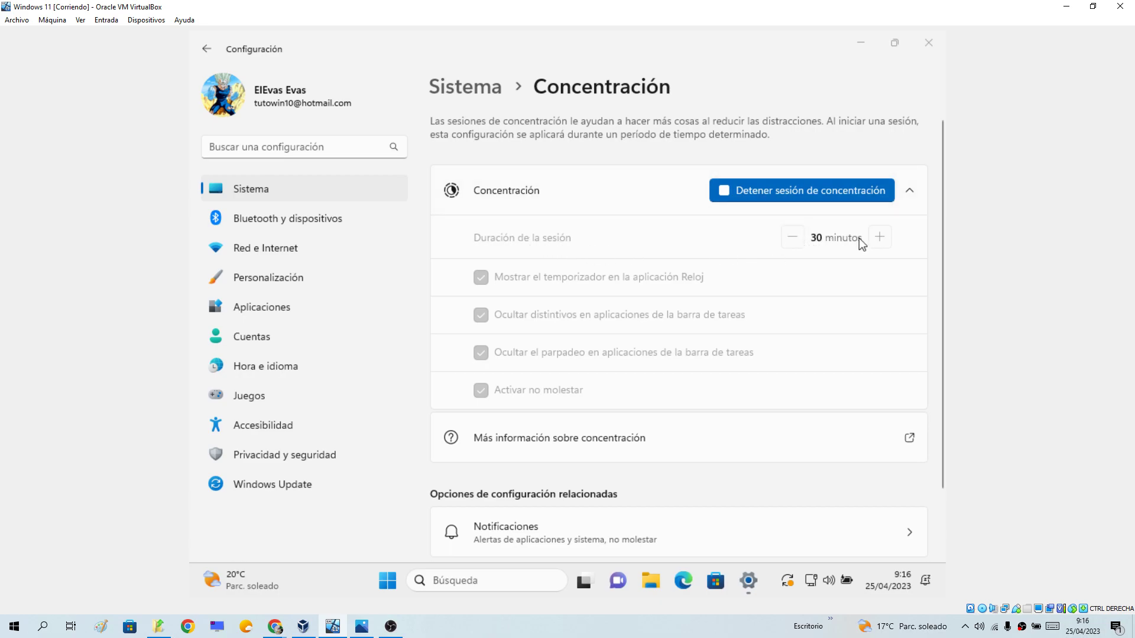
left_click(782, 188)
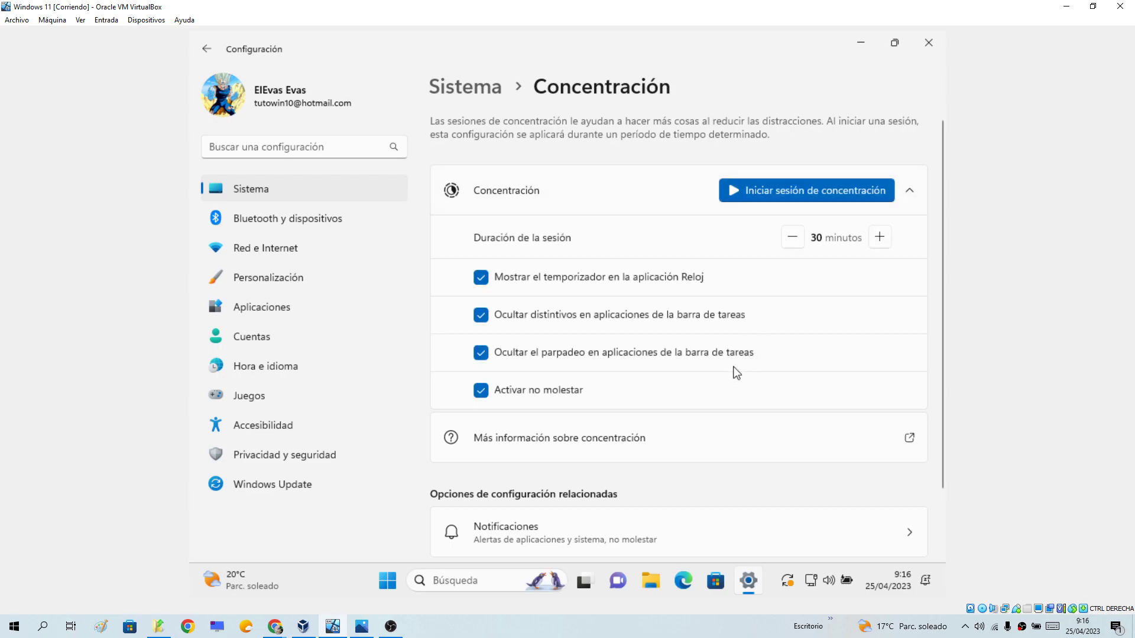
left_click(927, 42)
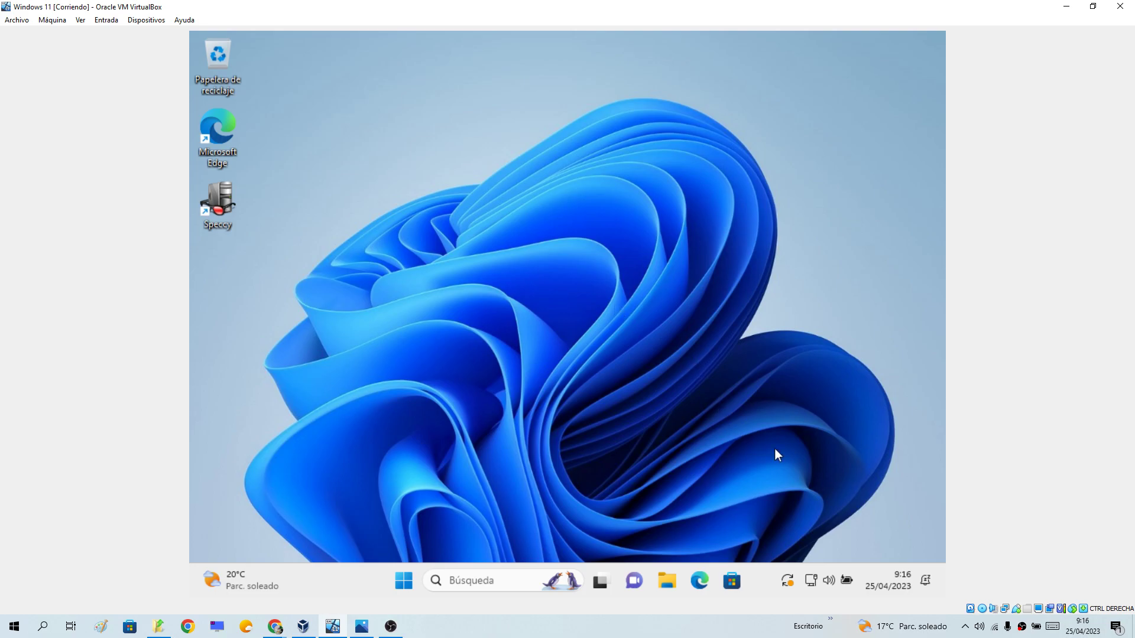
Turn off No molestar from the notification center and close the notification center
left_click(926, 582)
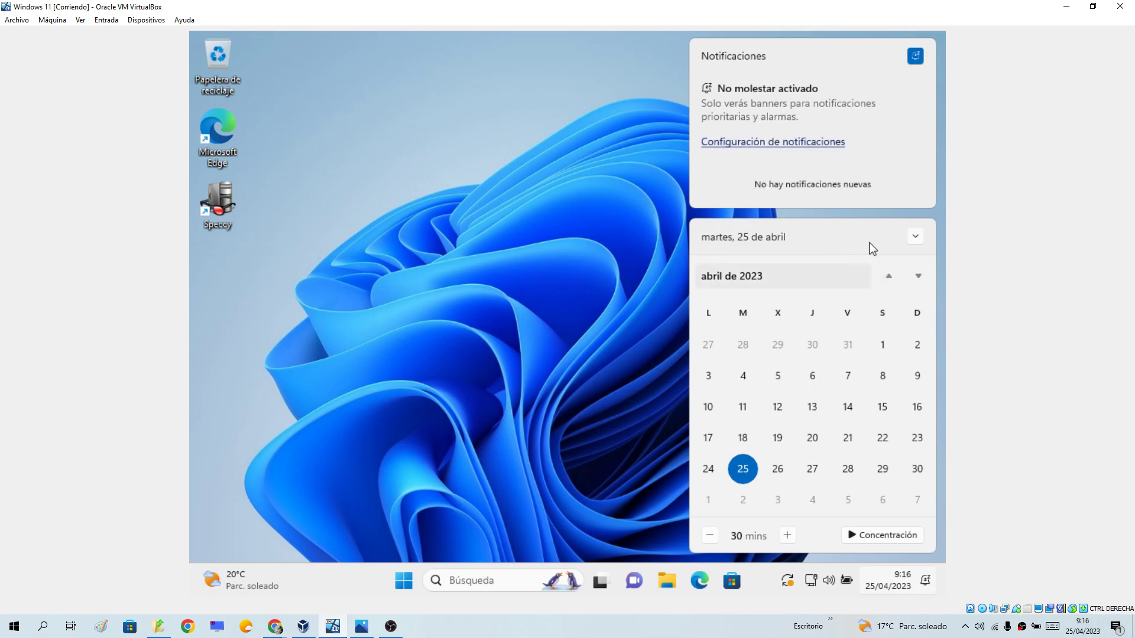
left_click(919, 62)
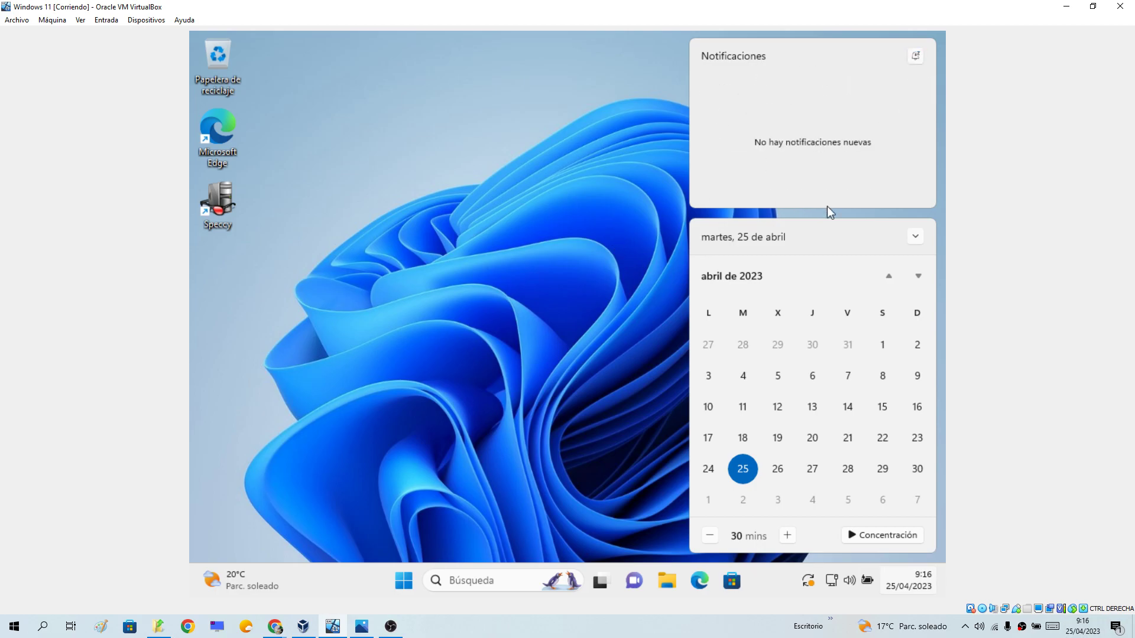
left_click(580, 249)
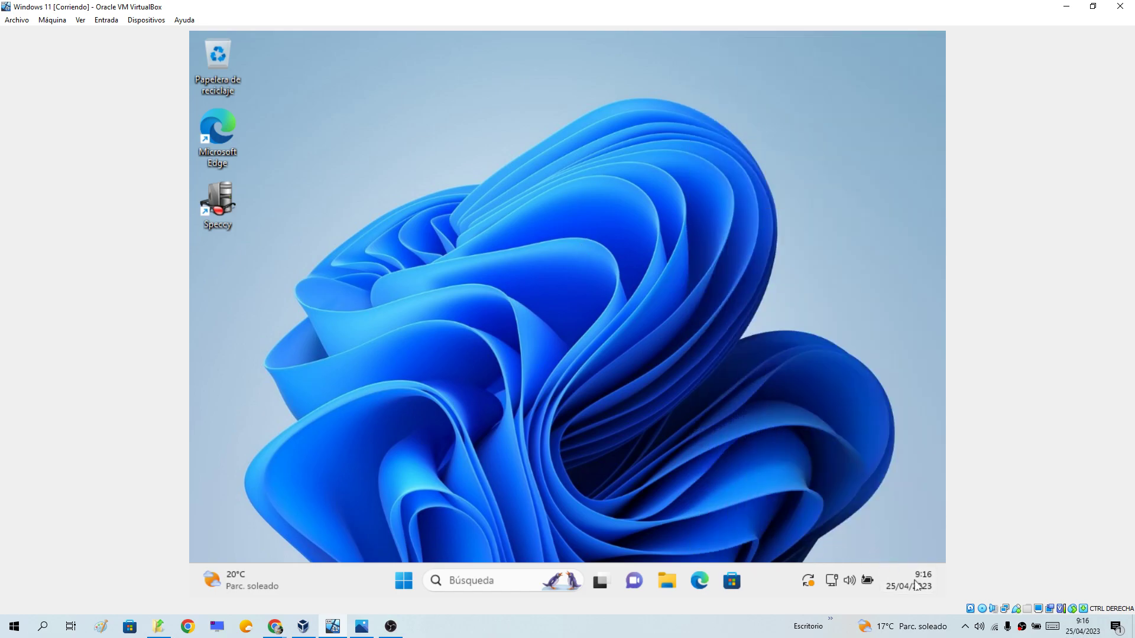
mouse_move(938, 582)
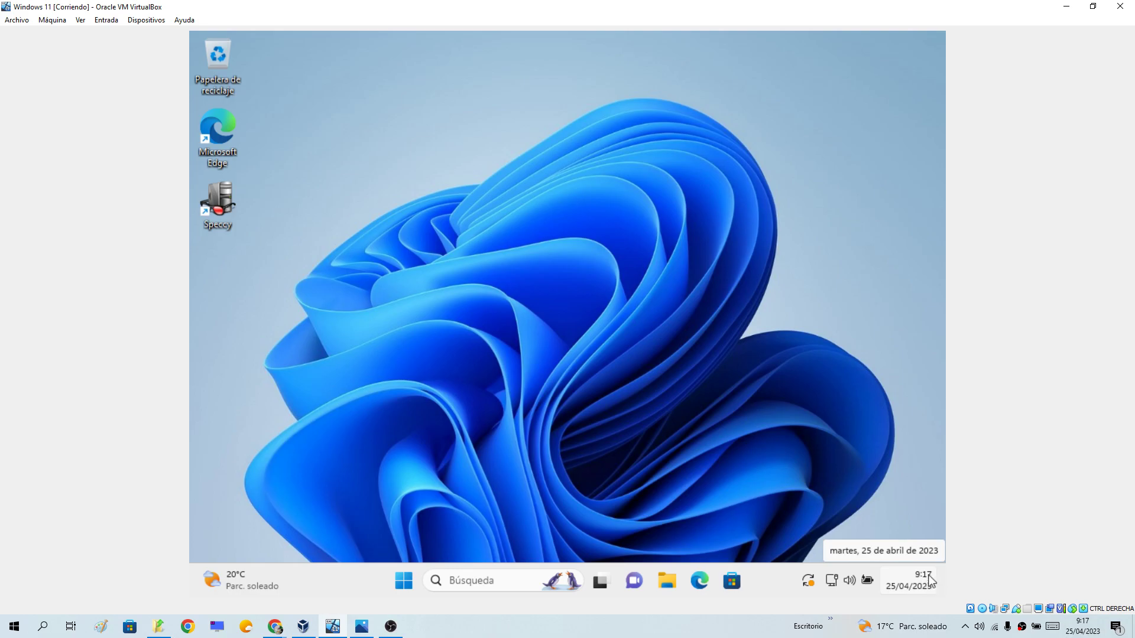